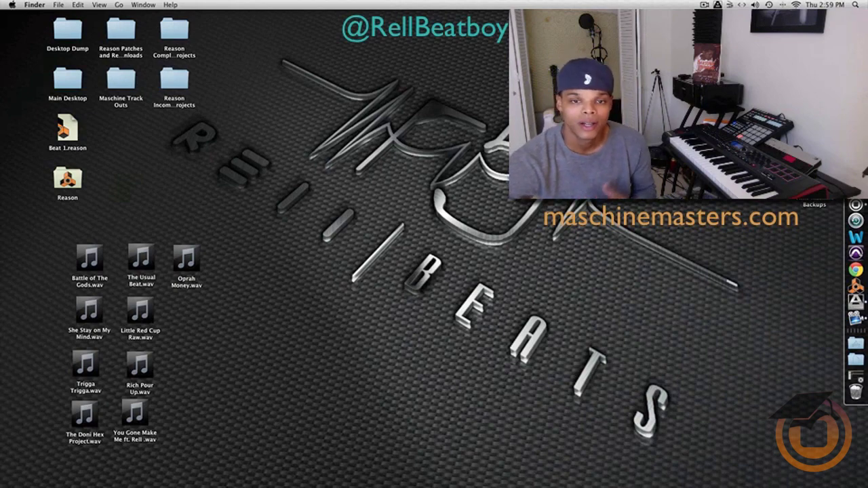
Step: Open Native Instruments > Absynth 5 from the Applications stack and show it in Finder
left_click(857, 344)
scroll(570, 291, "down", 5)
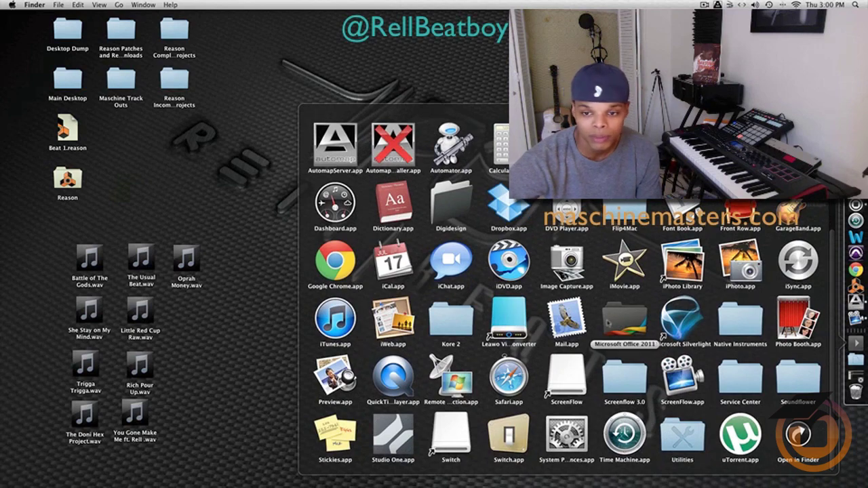
left_click(747, 326)
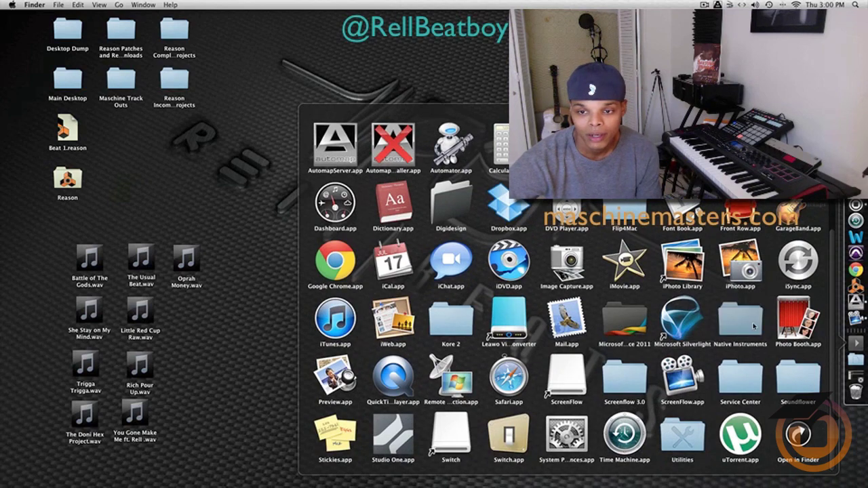
left_click(512, 261)
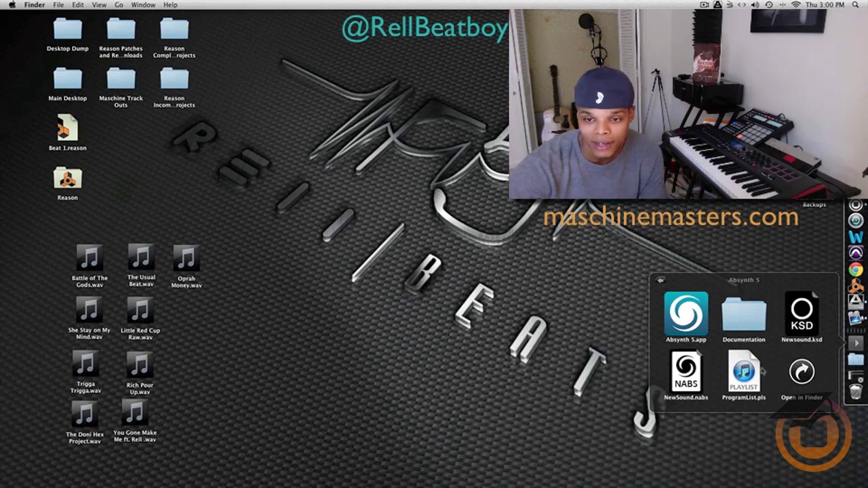
left_click(807, 374)
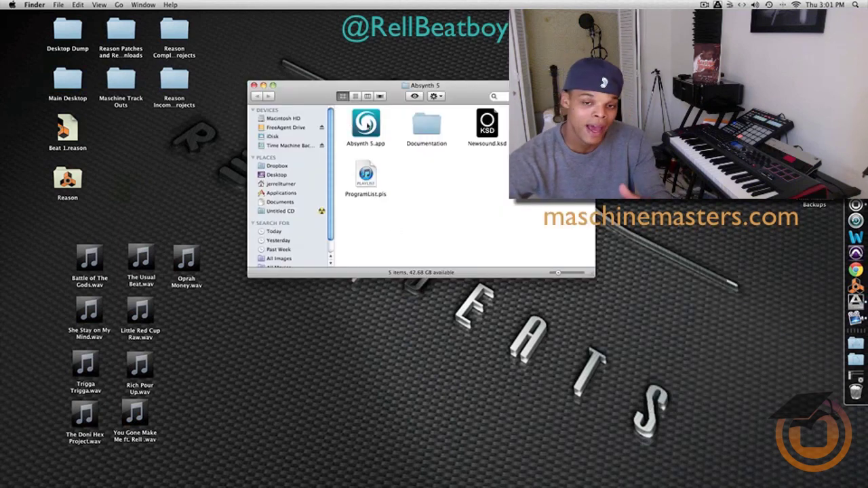
right_click(367, 125)
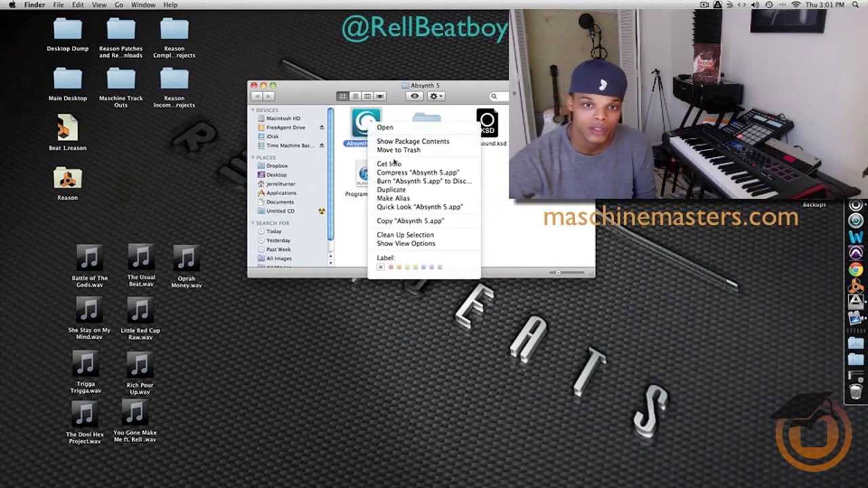
left_click(389, 165)
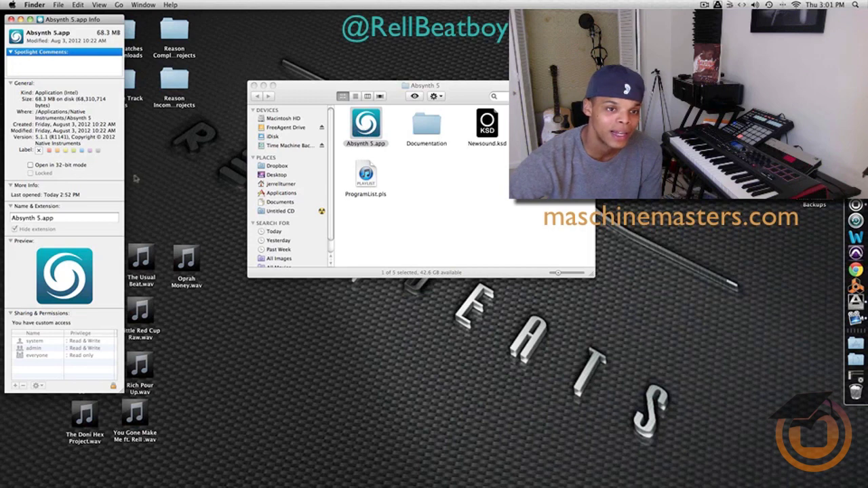
left_click(30, 165)
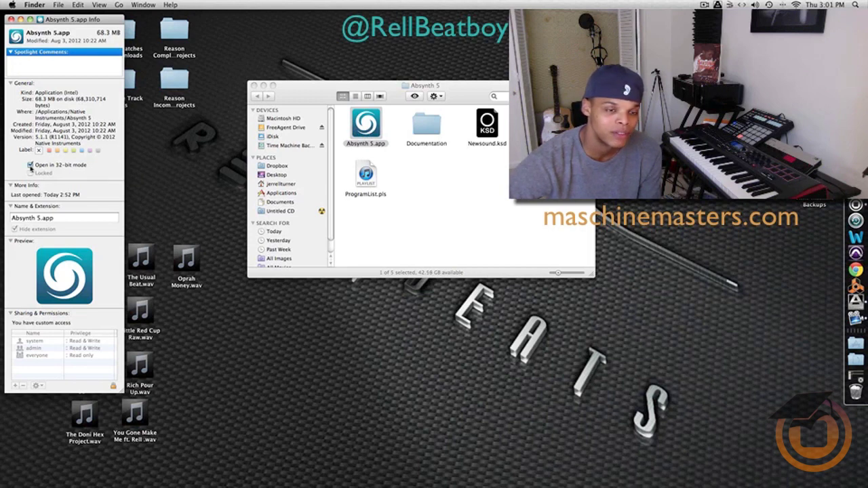
left_click(30, 166)
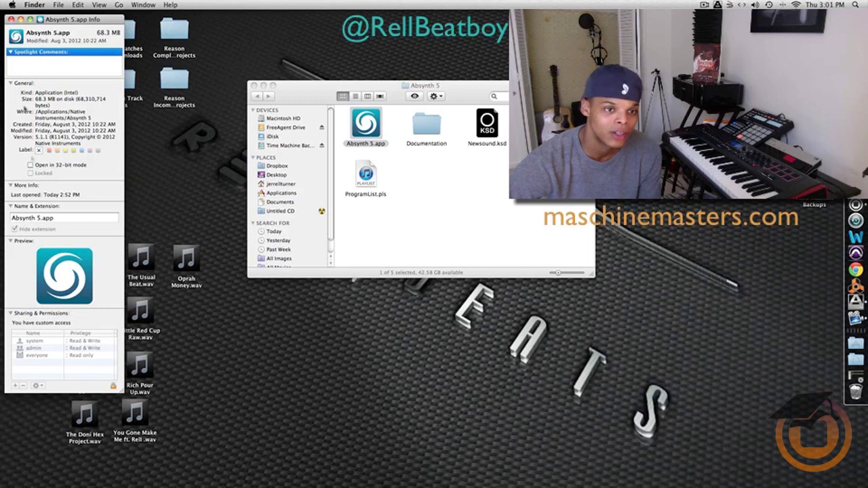
left_click(10, 19)
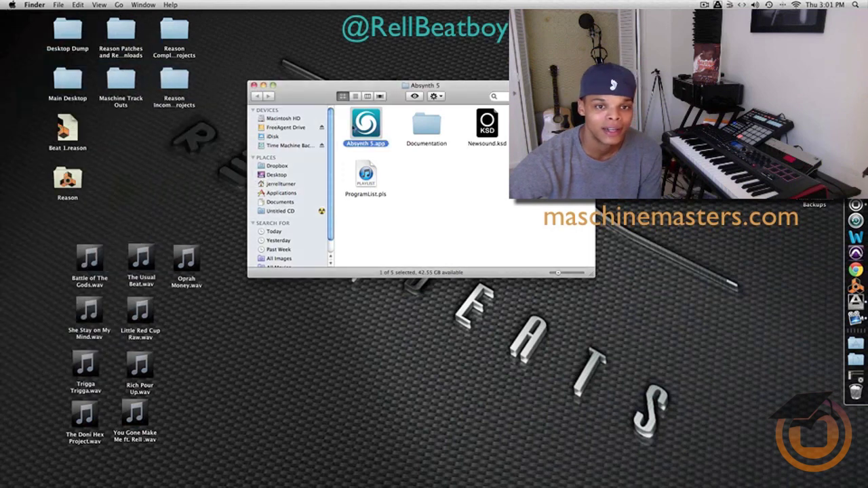
Step: Launch Absynth 5.app standalone, quit it, and close the Absynth 5 folder window
double_click(363, 126)
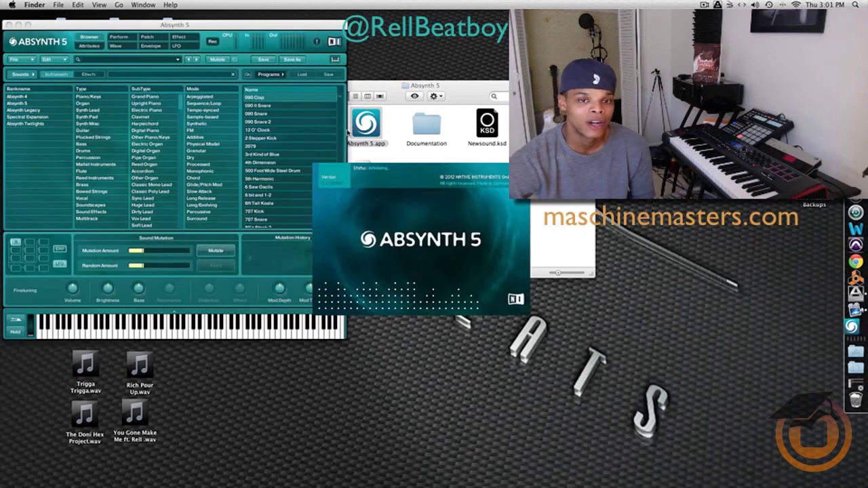
left_click(40, 5)
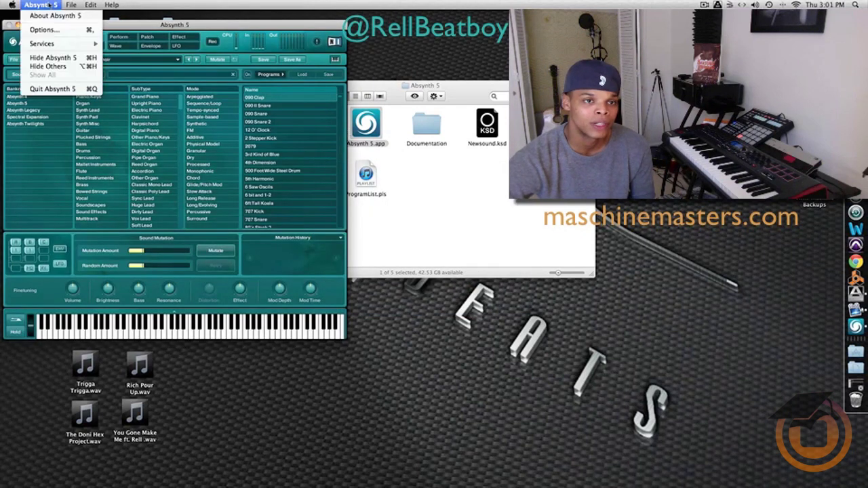
left_click(66, 88)
left_click(256, 89)
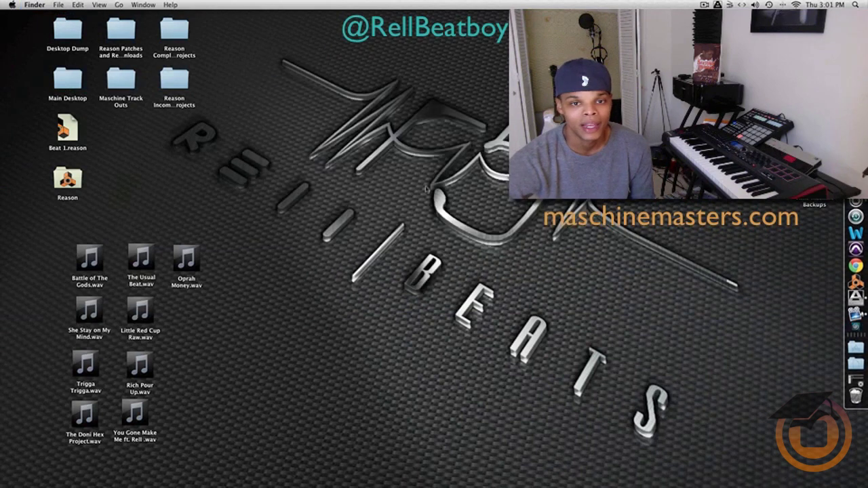
Step: Load the Cloudbusting preset from Clav the Duck into KORE on Sound 1, then close its window
left_click(857, 221)
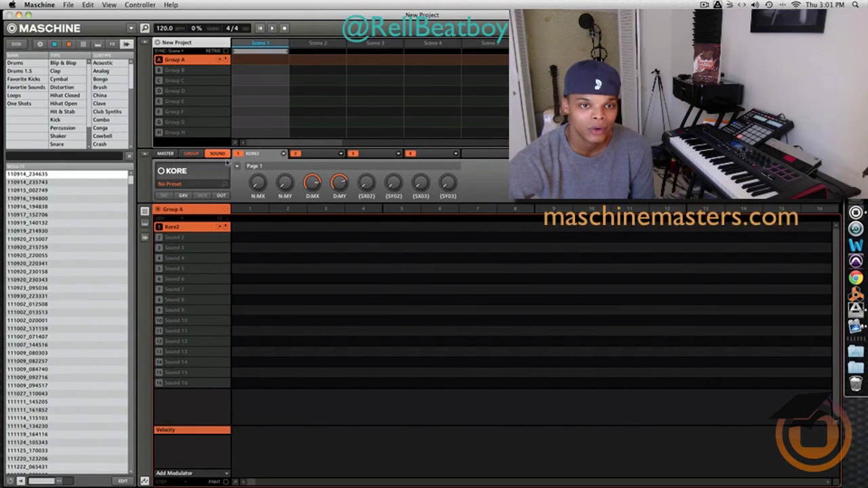
left_click(228, 166)
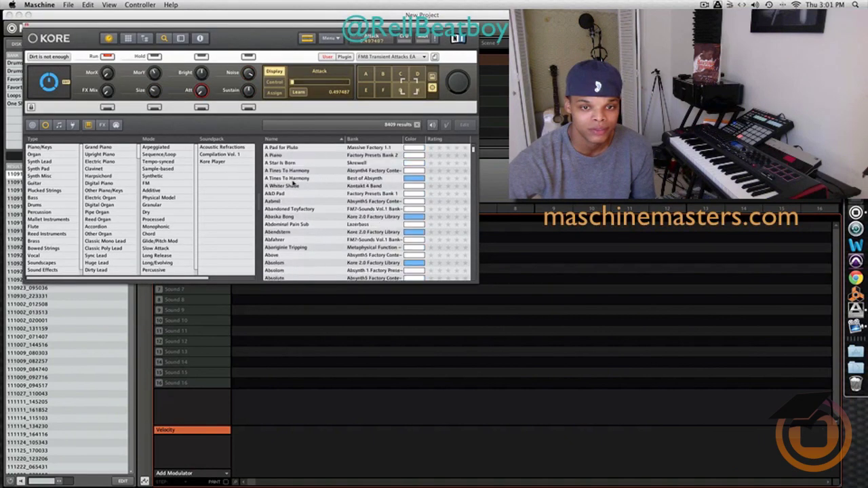
scroll(292, 185, "down", 15)
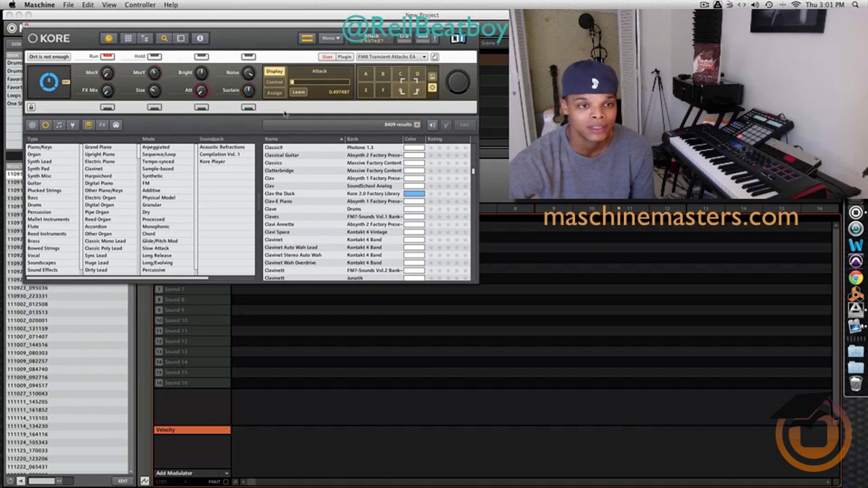
left_click(286, 195)
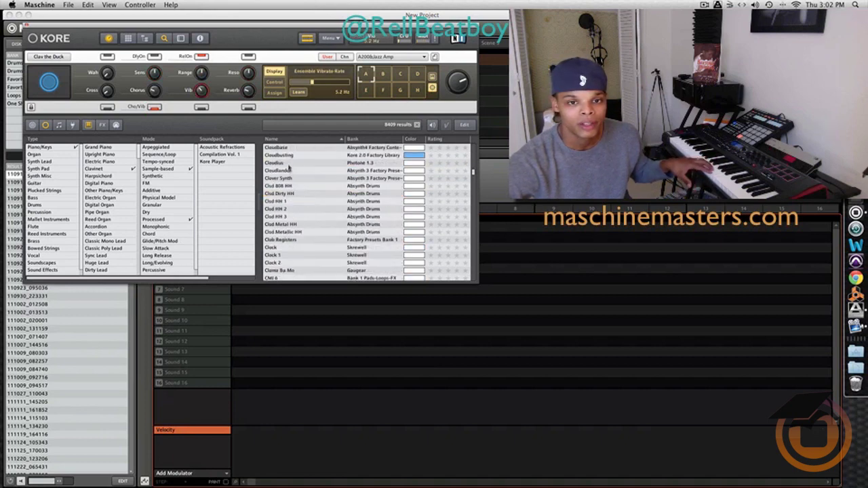
left_click(289, 156)
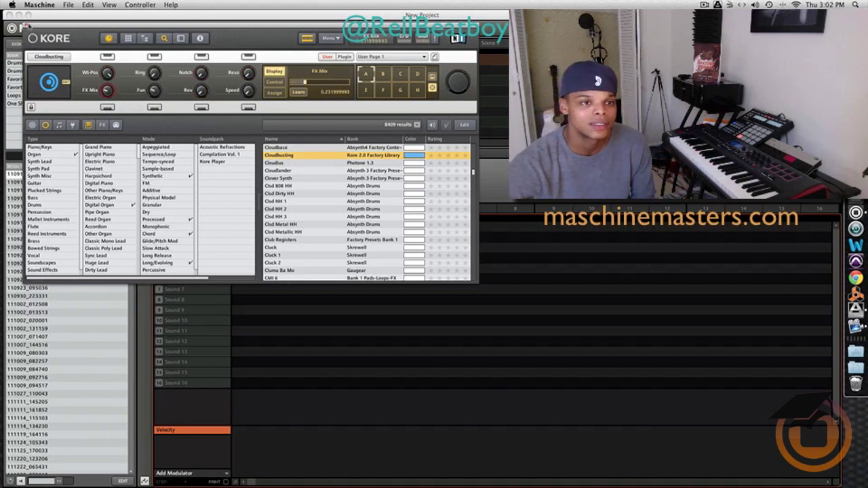
left_click(28, 27)
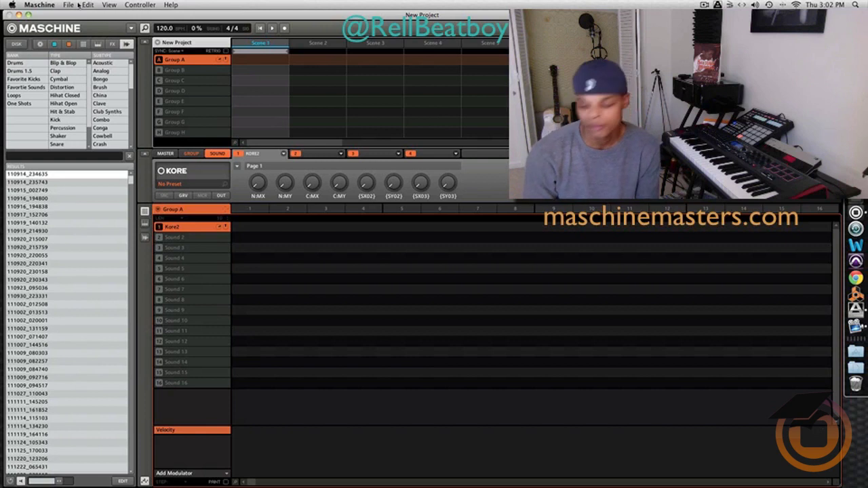
Step: Review the plug-in folder locations in Maschine Preferences, close them, and hide Maschine
left_click(23, 5)
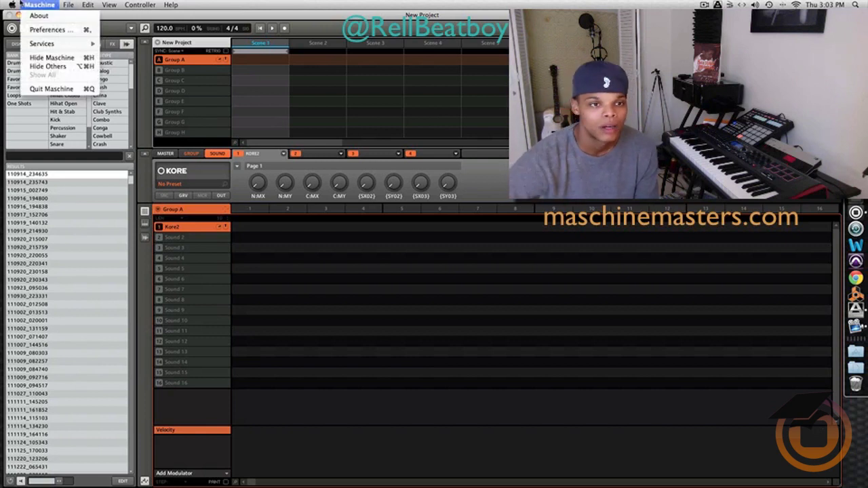
left_click(48, 29)
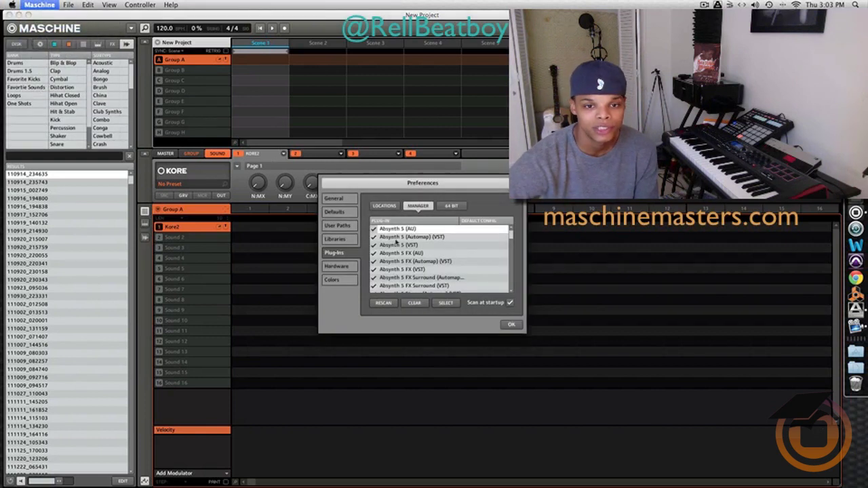
left_click(393, 206)
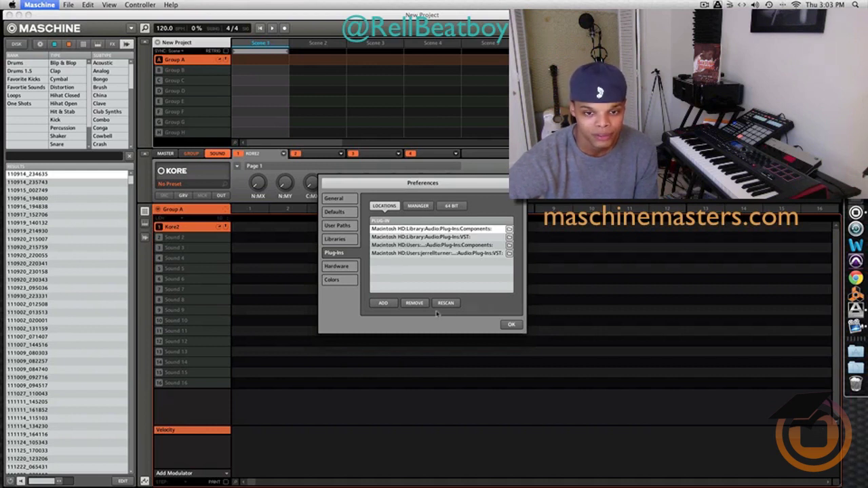
left_click(510, 325)
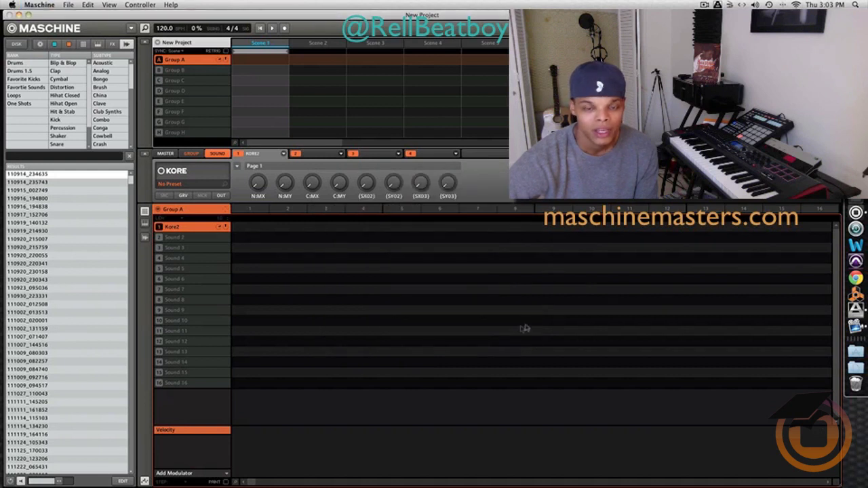
left_click(19, 13)
left_click(436, 108)
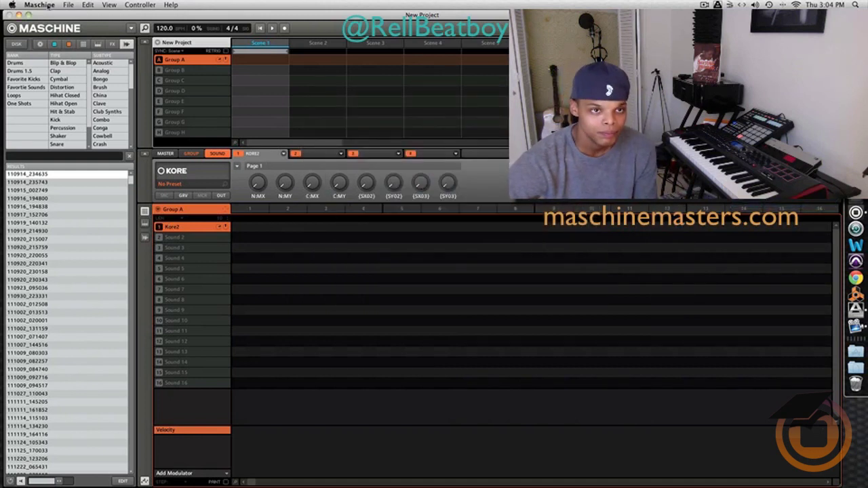
left_click(49, 6)
Step: Add the Desktop/Plugins folder as an extra location in the Plug-ins preferences
left_click(49, 29)
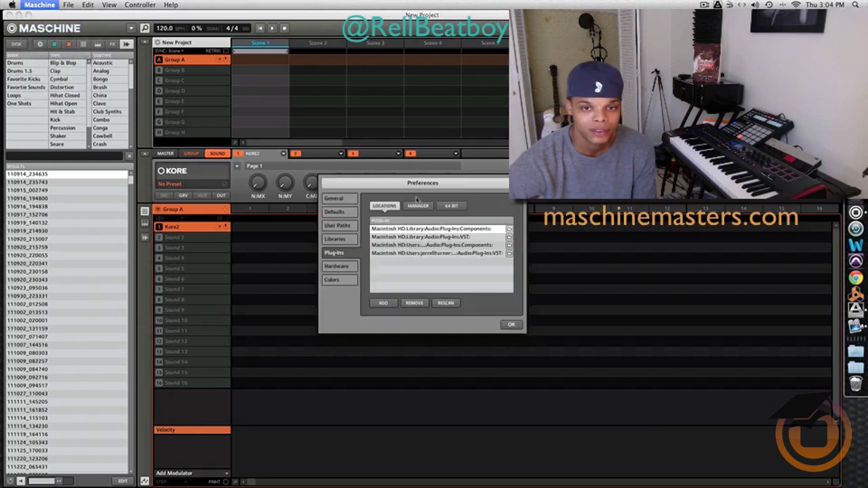
left_click(384, 303)
left_click(401, 125)
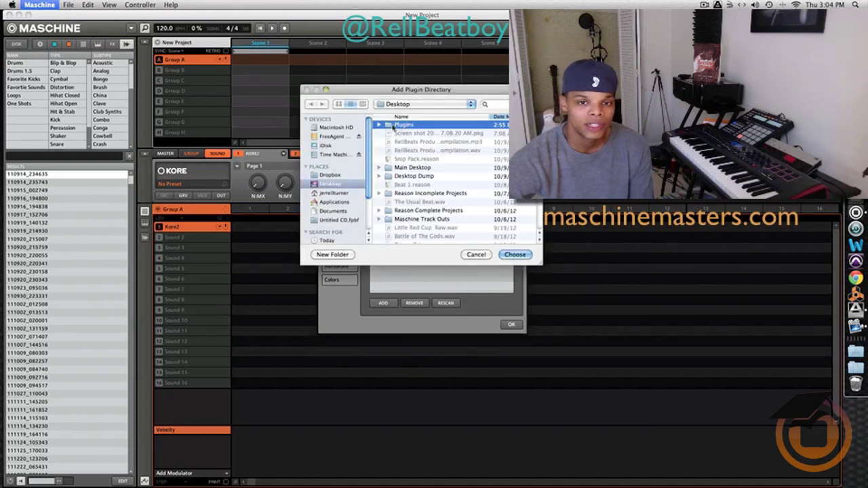
left_click(379, 125)
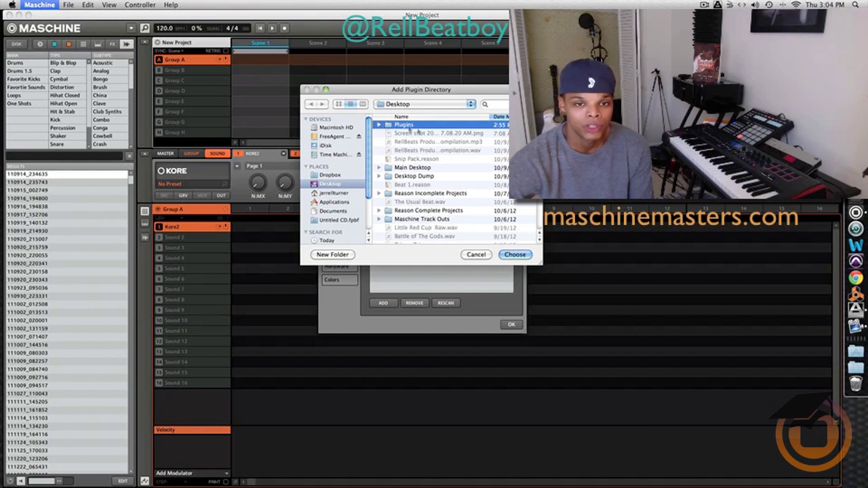
key("Right")
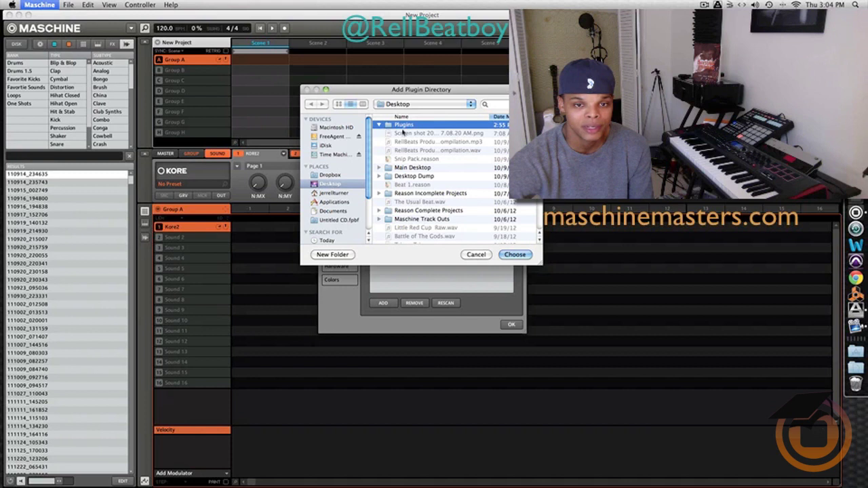
left_click(515, 256)
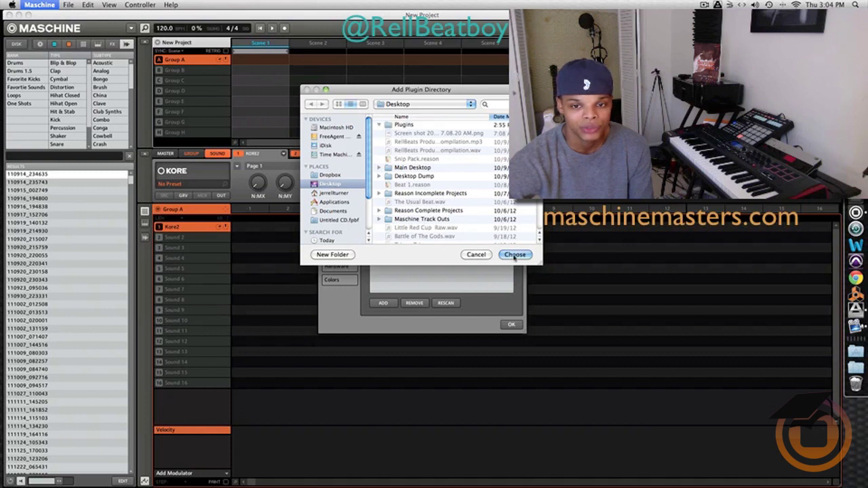
left_click(487, 255)
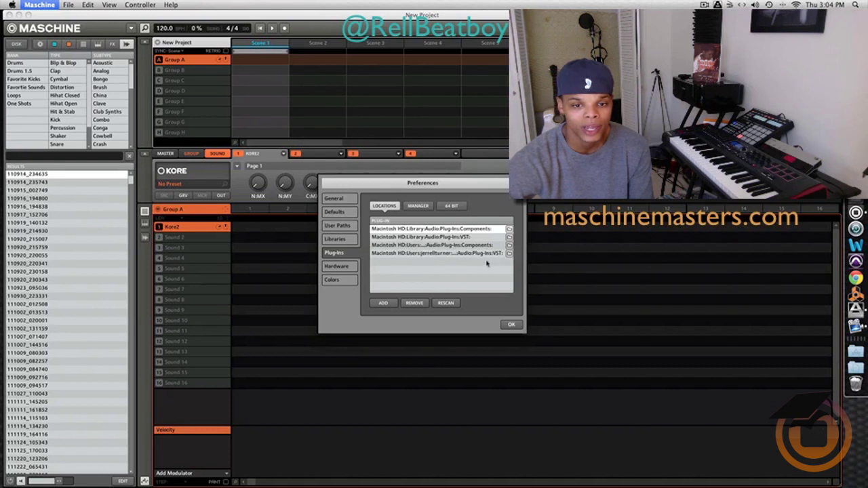
Step: Rescan plug-in locations, enable AUAutomapClient in the Manager list, and rescan again
left_click(451, 303)
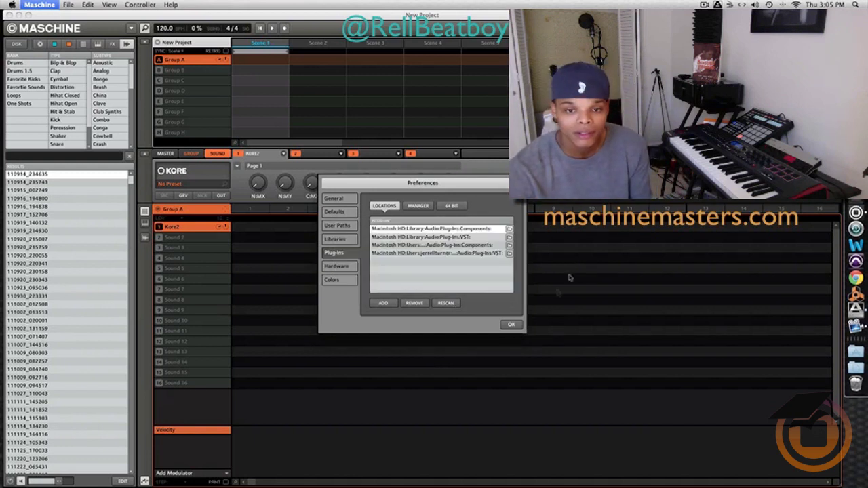
left_click(418, 206)
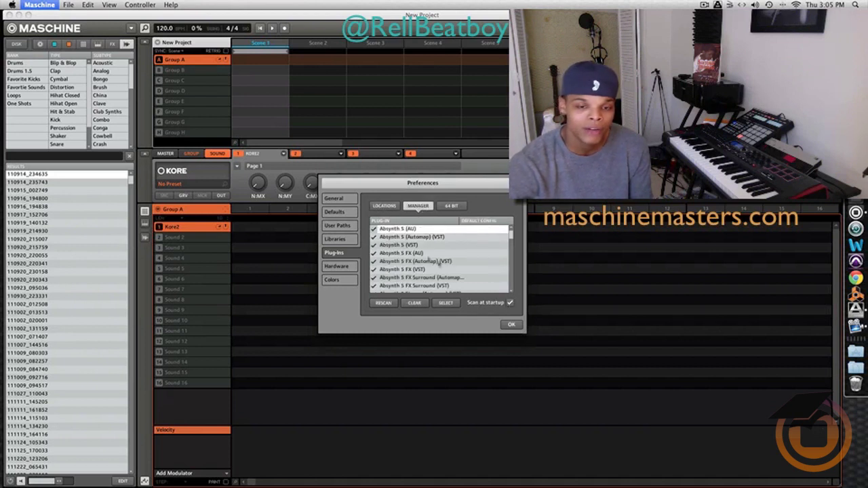
scroll(373, 233, "down", 1)
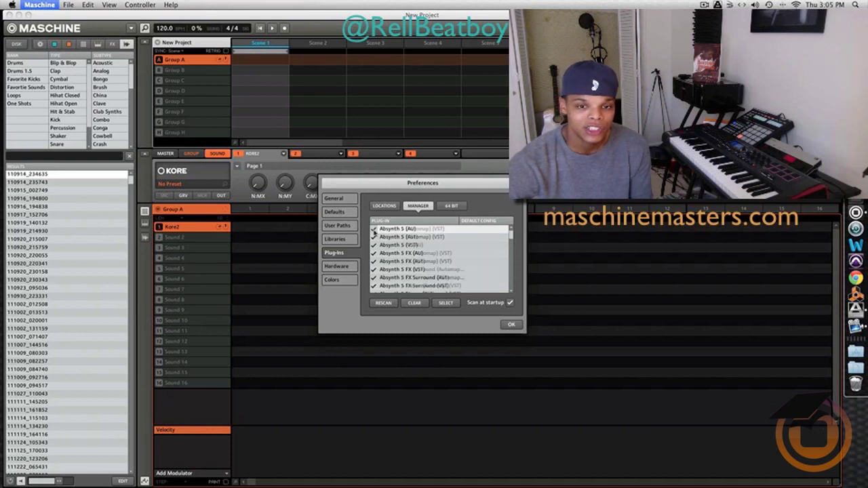
scroll(373, 233, "down", 4)
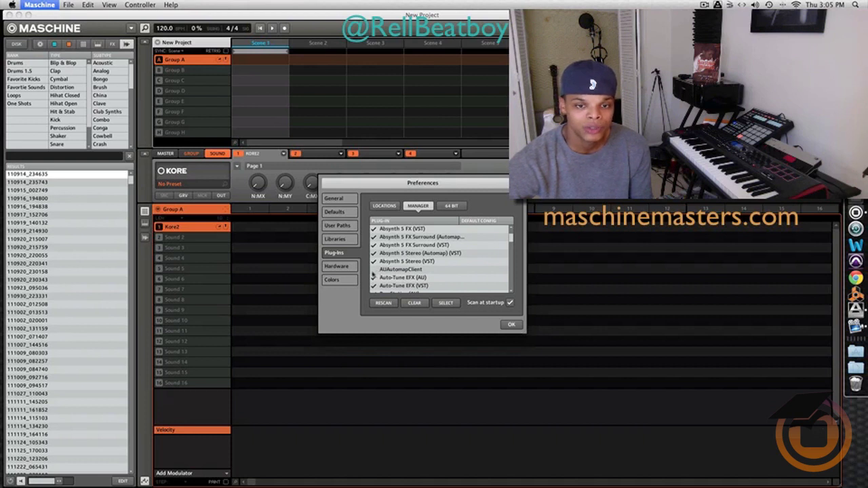
left_click(374, 270)
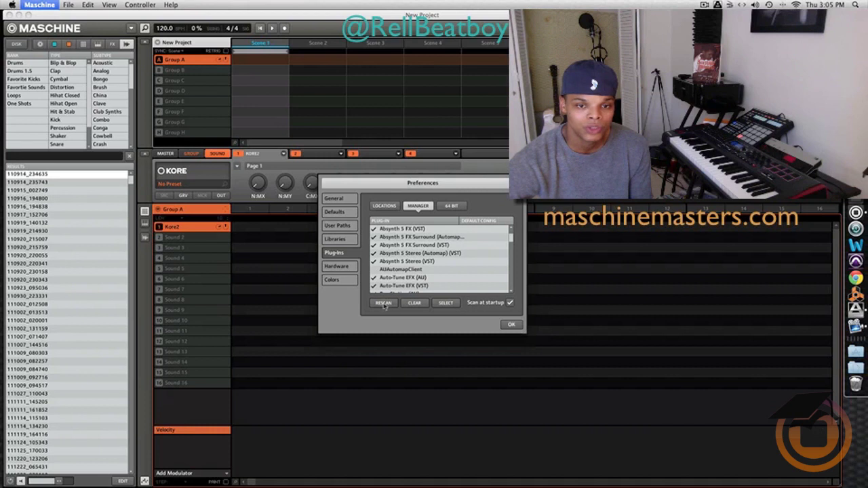
left_click(384, 303)
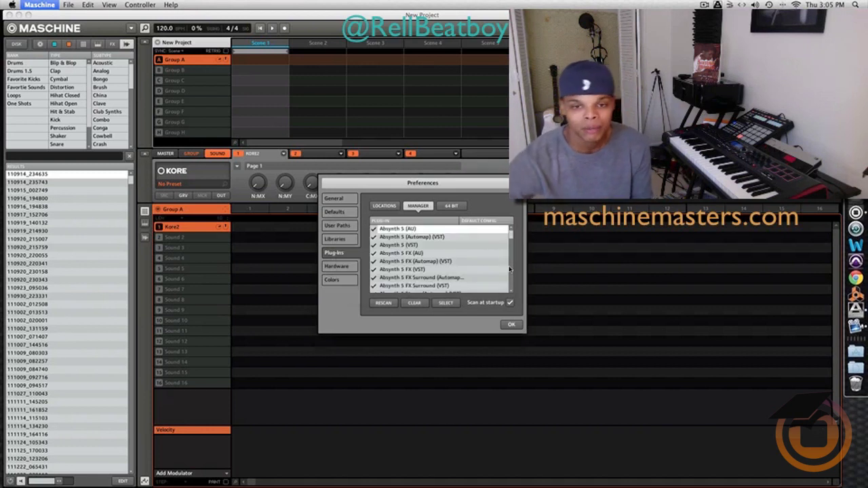
Step: Close Preferences with OK and check the scanned plug-ins under the Kore2 slot's Plug-ins menu
left_click(513, 323)
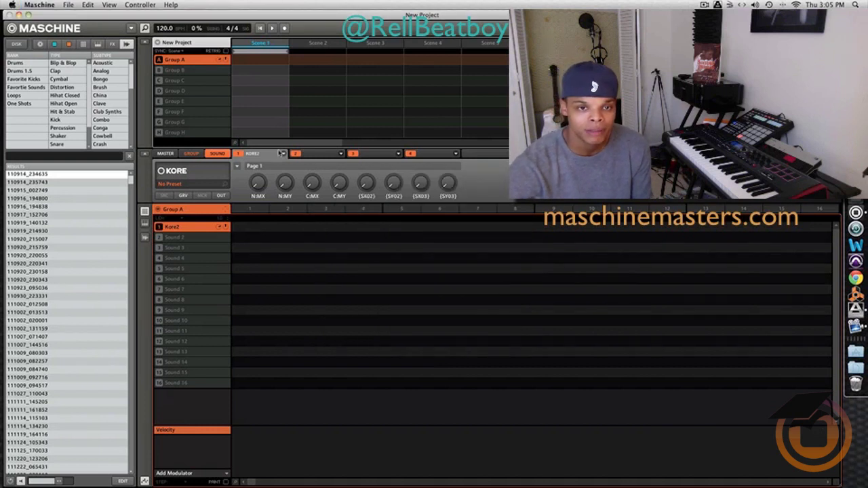
left_click(284, 154)
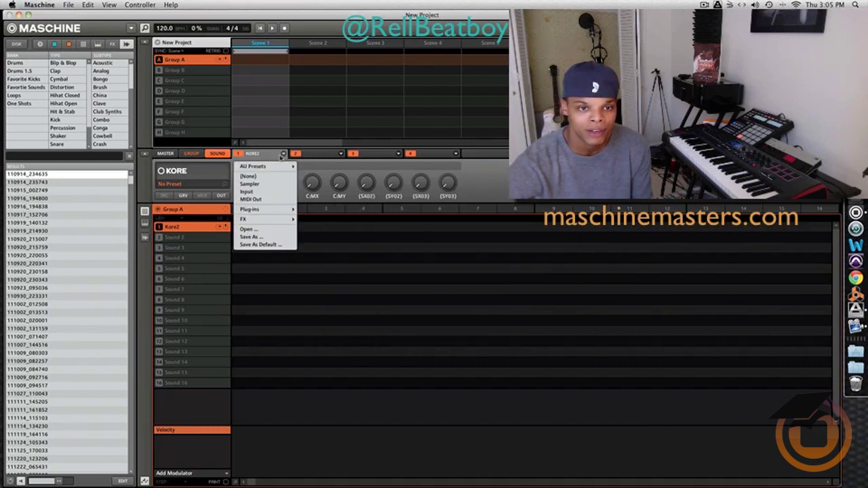
left_click(283, 155)
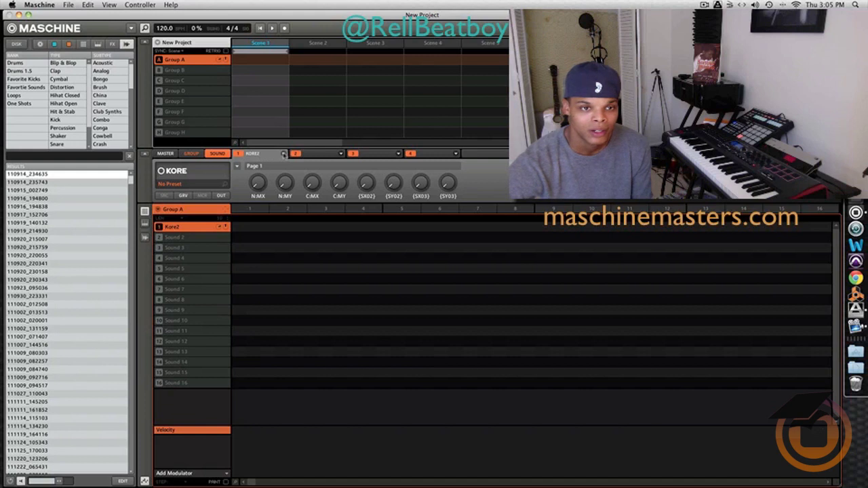
left_click(284, 154)
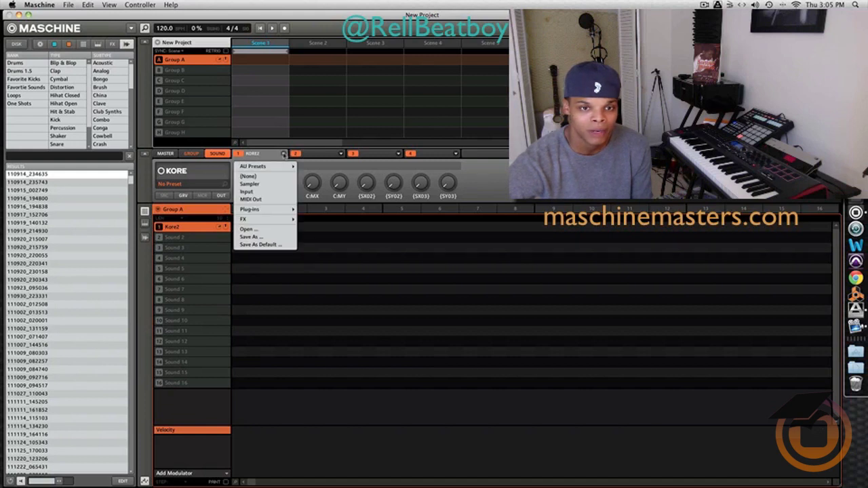
mouse_move(277, 209)
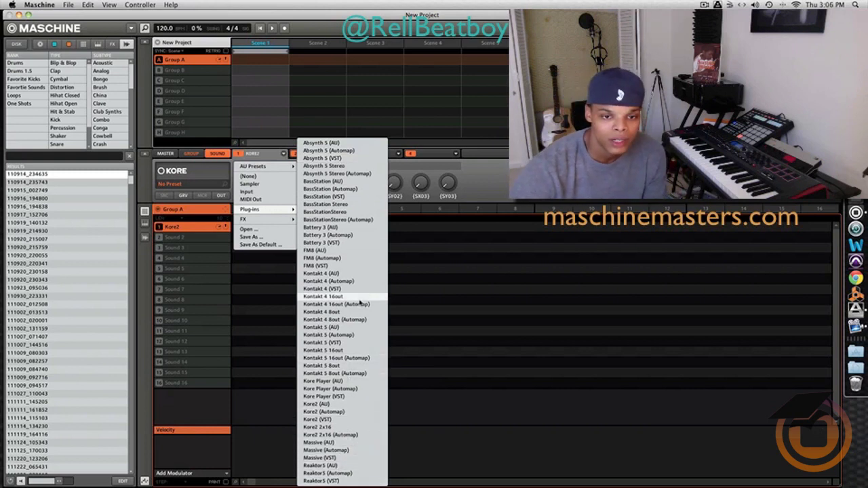
left_click(192, 233)
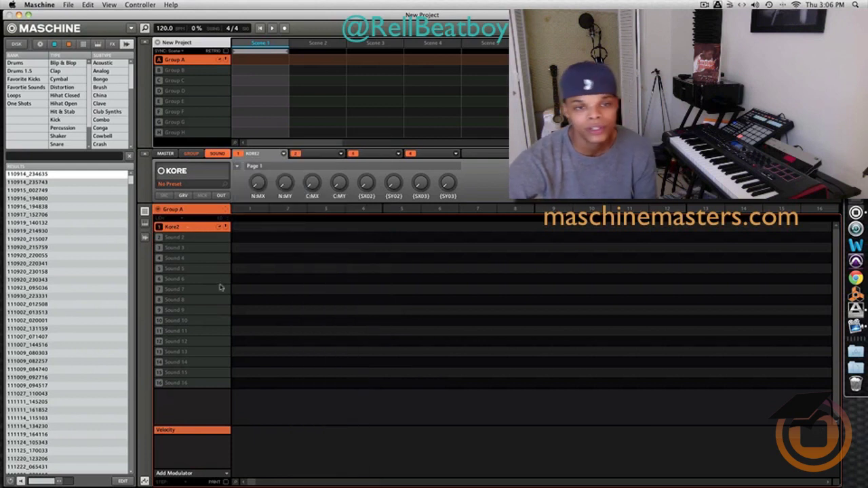